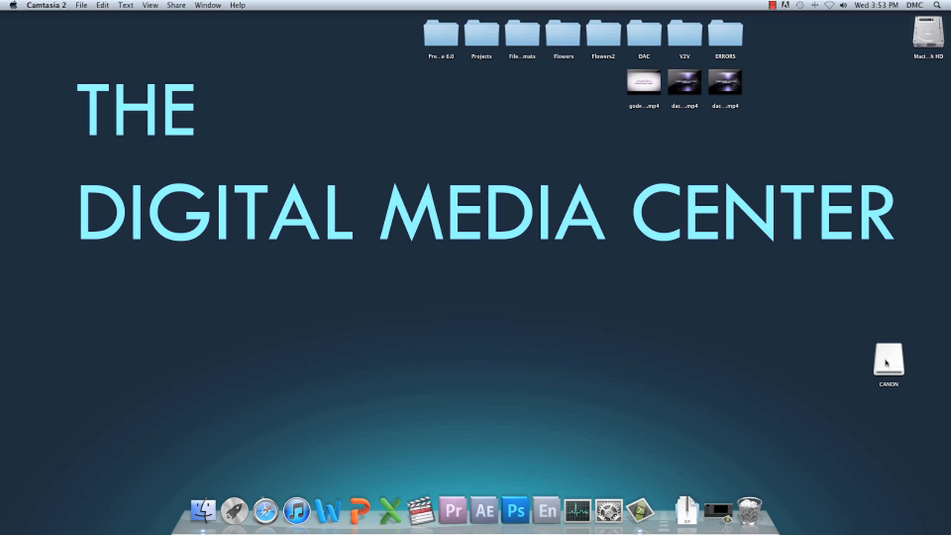
# - Move the CANON drive icon inward on the desktop and leave it deselected
pyautogui.moveTo(881, 361); pyautogui.dragTo(769, 329)
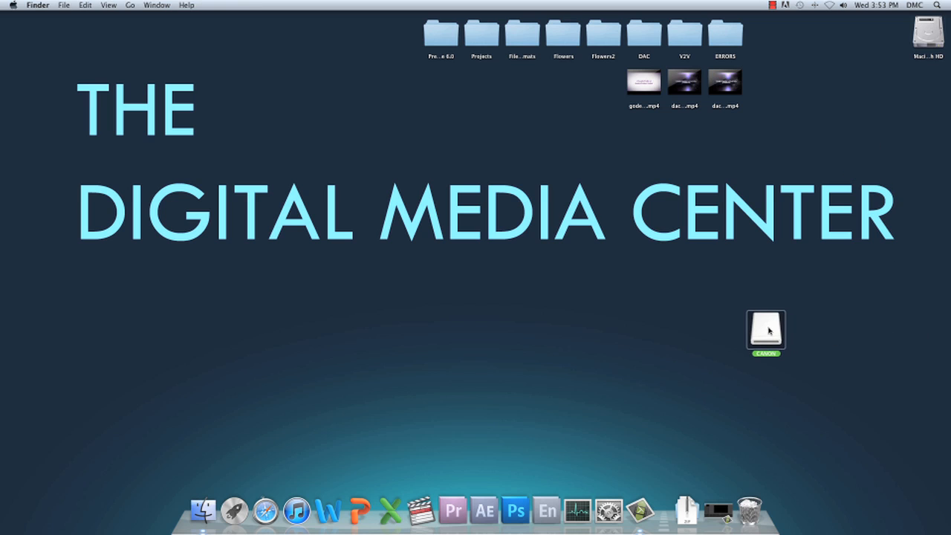
pyautogui.click(824, 326)
pyautogui.click(764, 339)
pyautogui.click(622, 390)
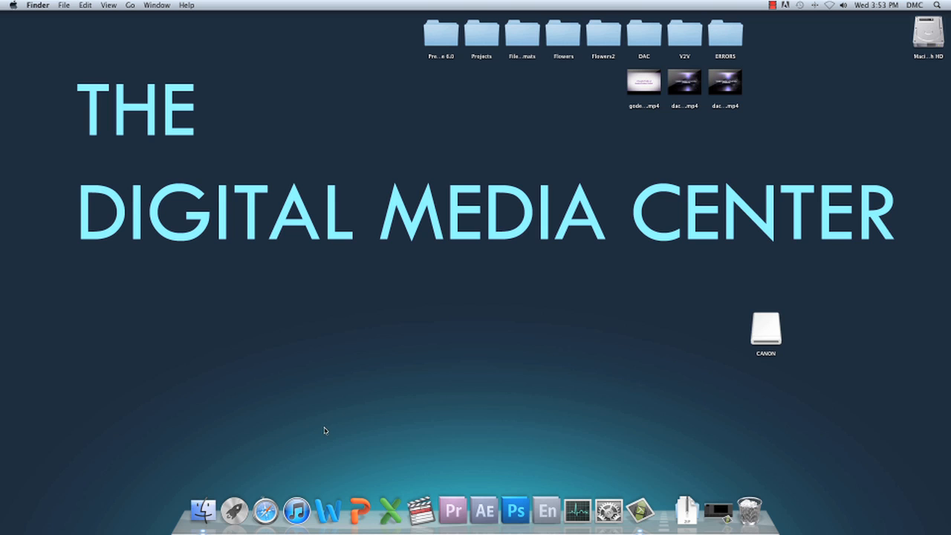
# - Switch to iMovie and open the import window for the connected CANON video camera
pyautogui.click(235, 511)
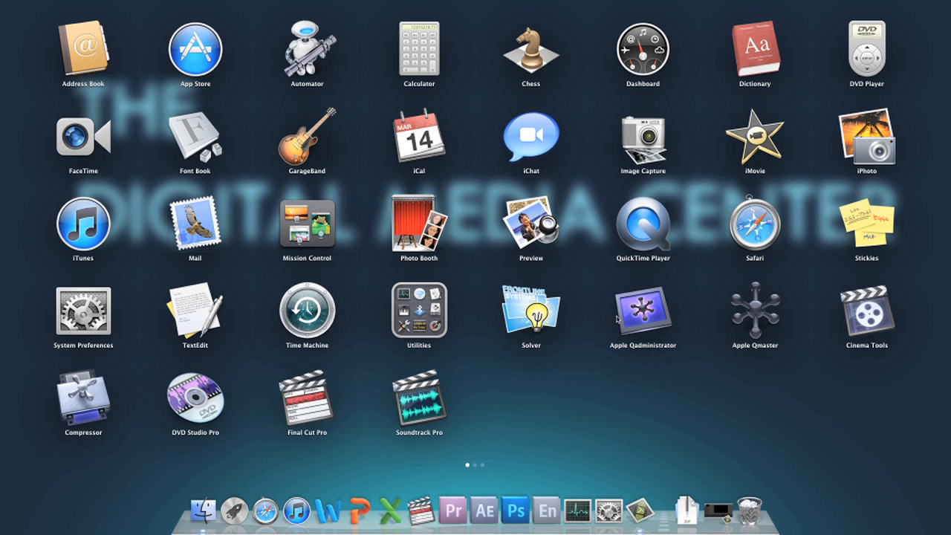
pyautogui.click(755, 138)
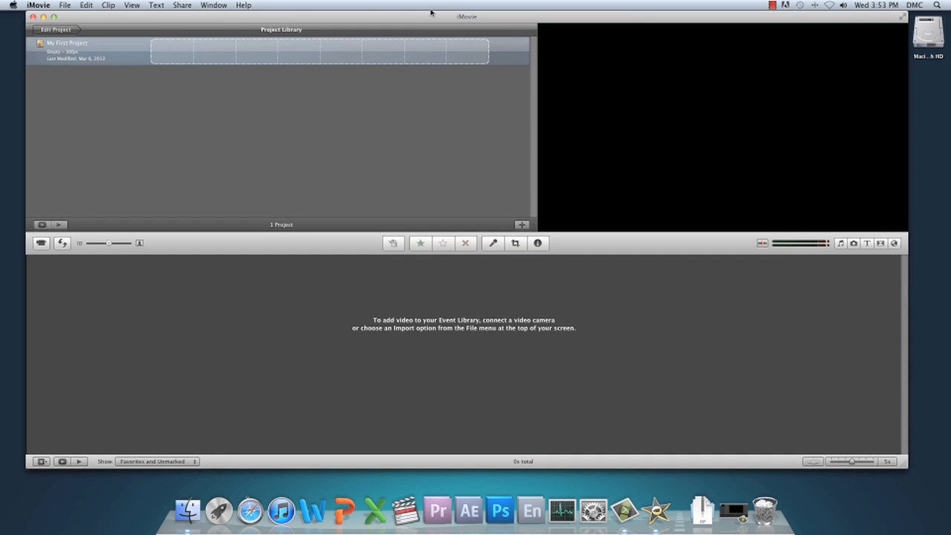
pyautogui.click(66, 6)
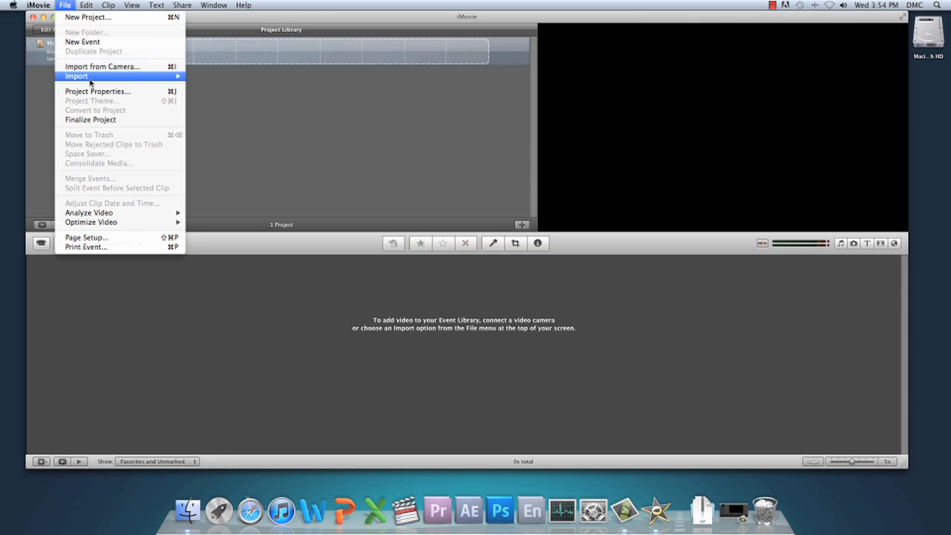
pyautogui.moveTo(93, 78)
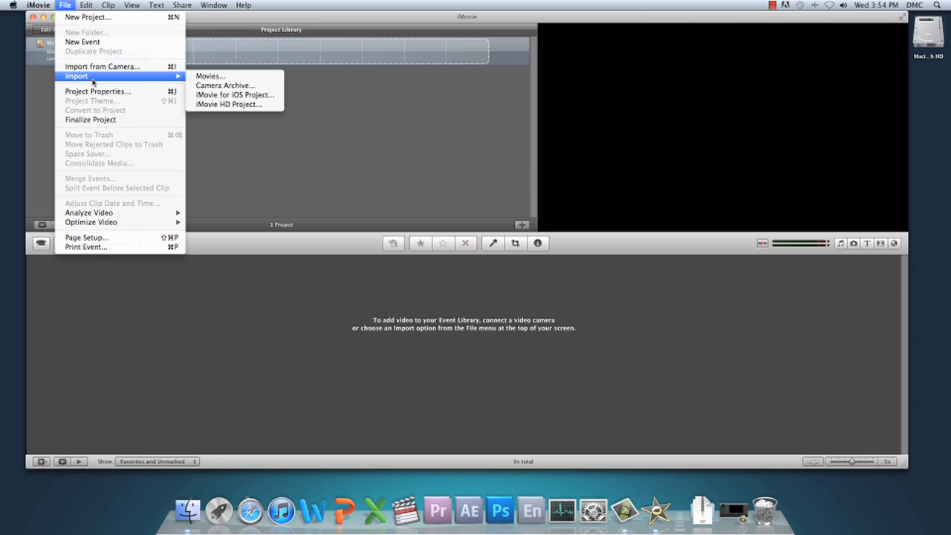
pyautogui.click(143, 66)
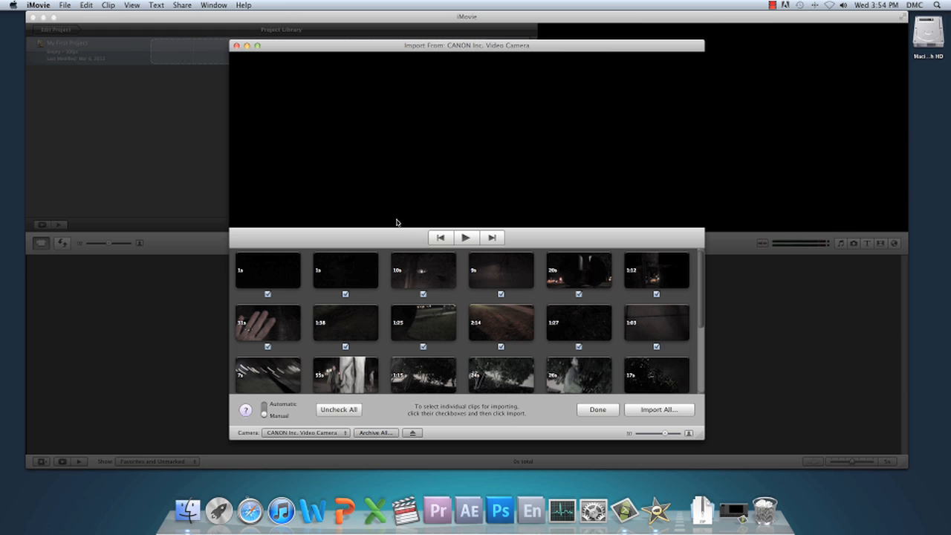
# - Look through the camera's clips and compare the Automatic and Manual import modes
pyautogui.scroll(-1, 702, 286)
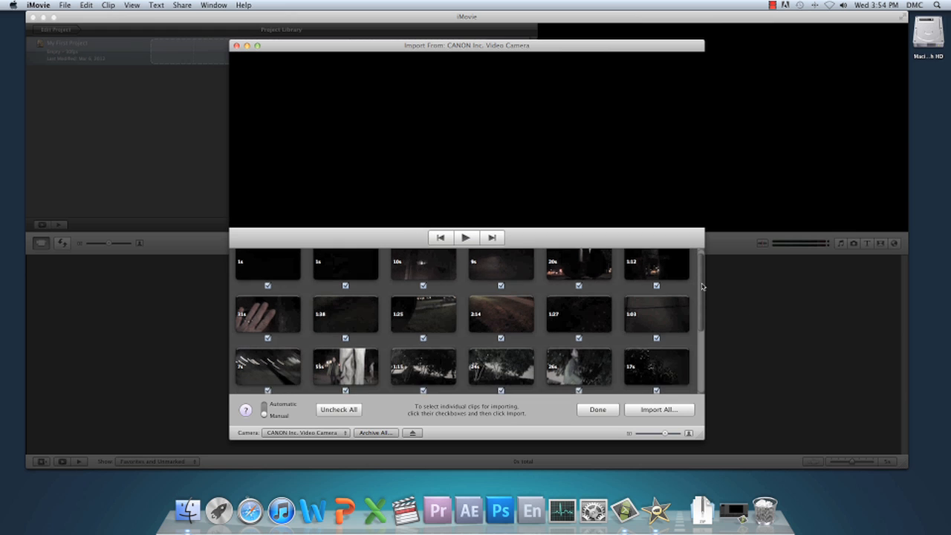
pyautogui.moveTo(702, 286); pyautogui.dragTo(688, 365)
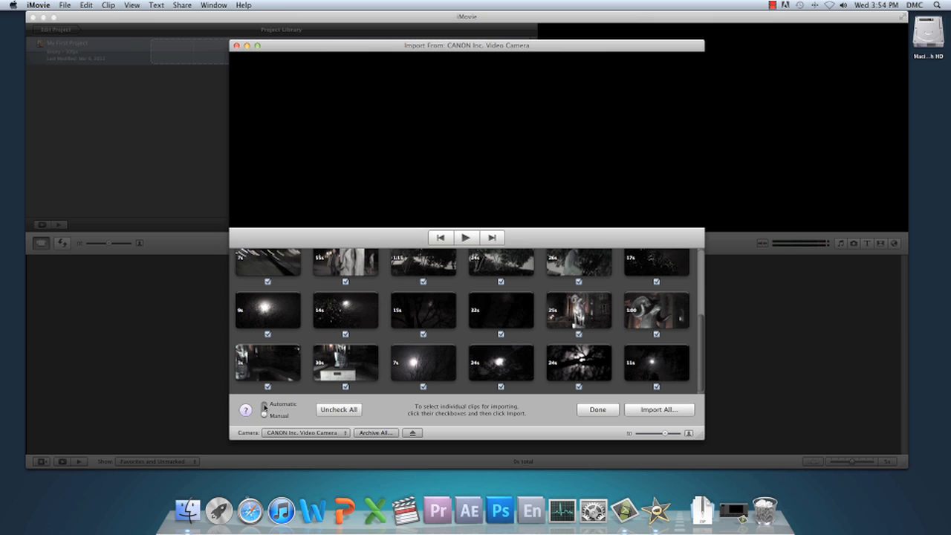
pyautogui.click(264, 407)
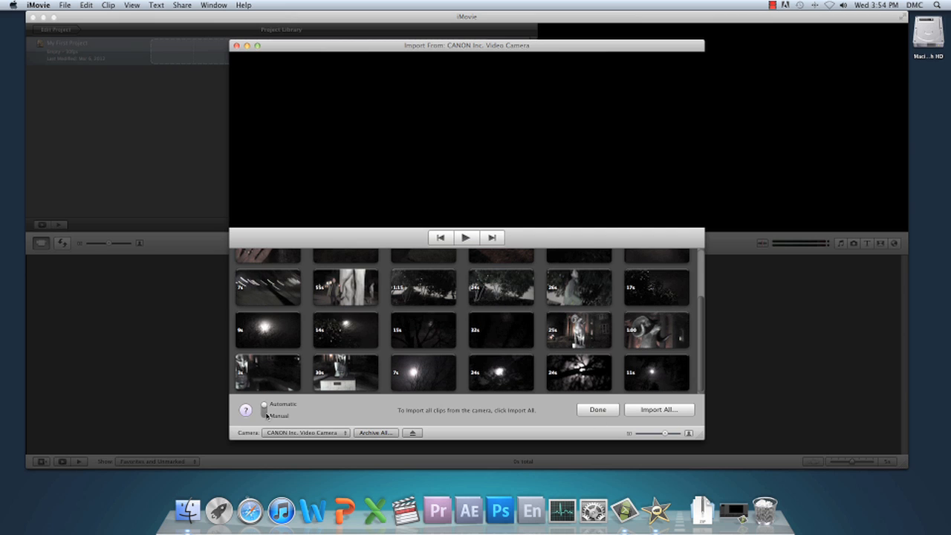
pyautogui.click(265, 414)
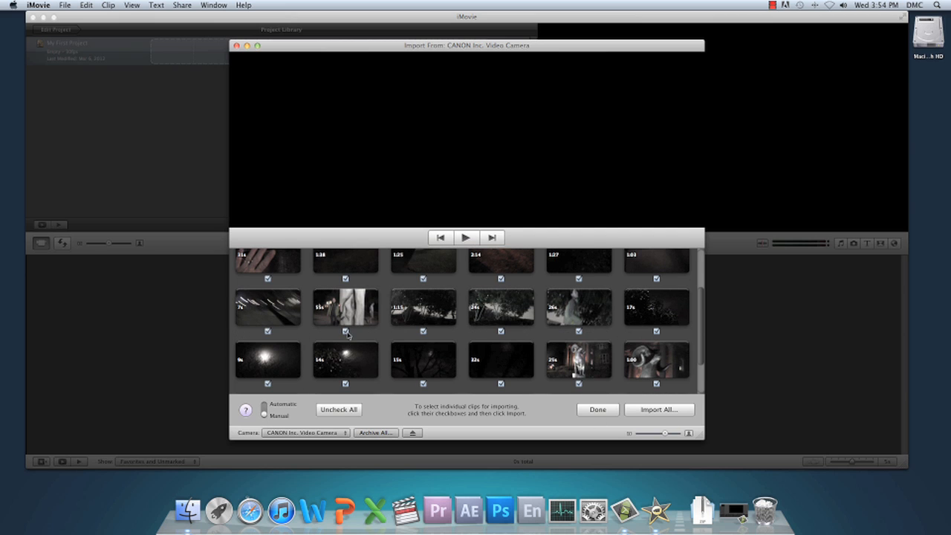
# - Check only the 14s, 15s, 32s, 25s and 1:00 clips for import, and quit iMovie without importing
pyautogui.click(339, 410)
pyautogui.click(345, 383)
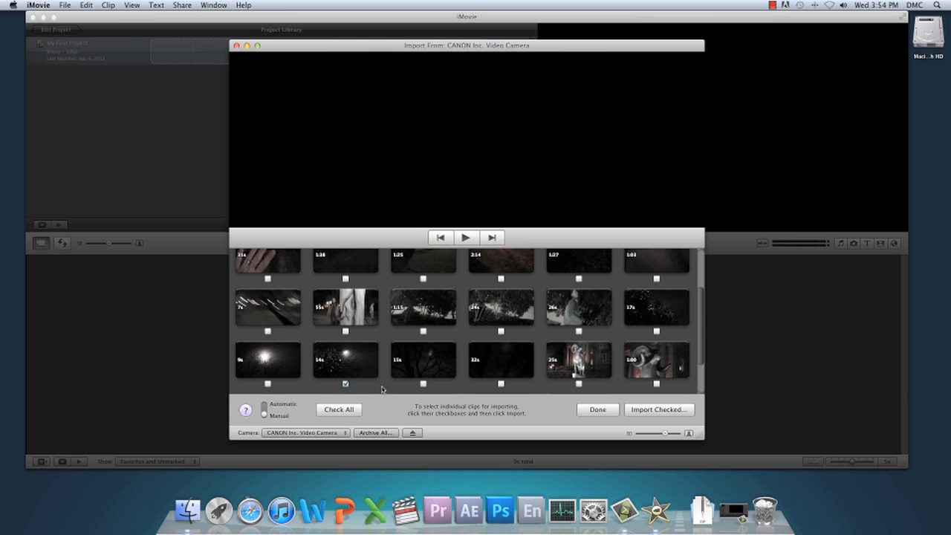
pyautogui.click(423, 384)
pyautogui.click(501, 384)
pyautogui.click(579, 384)
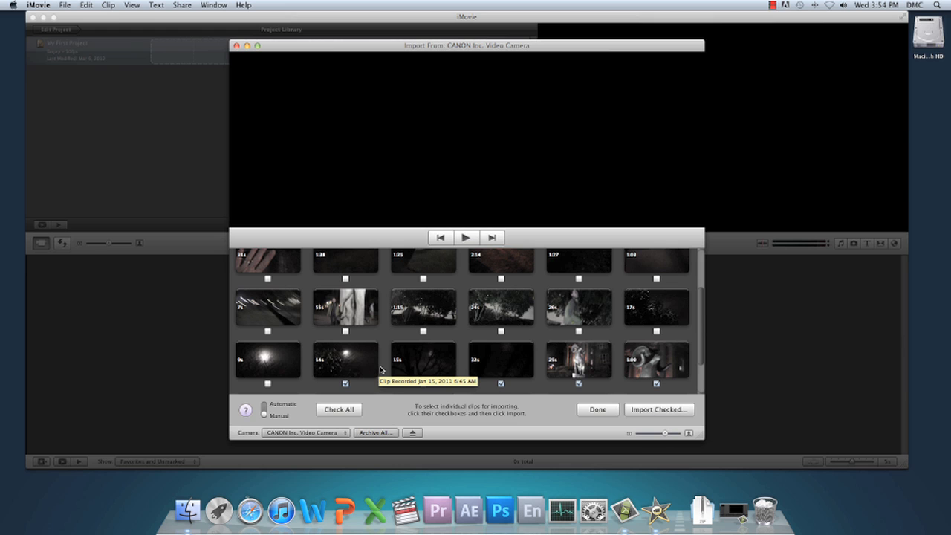
pyautogui.press('super+q')
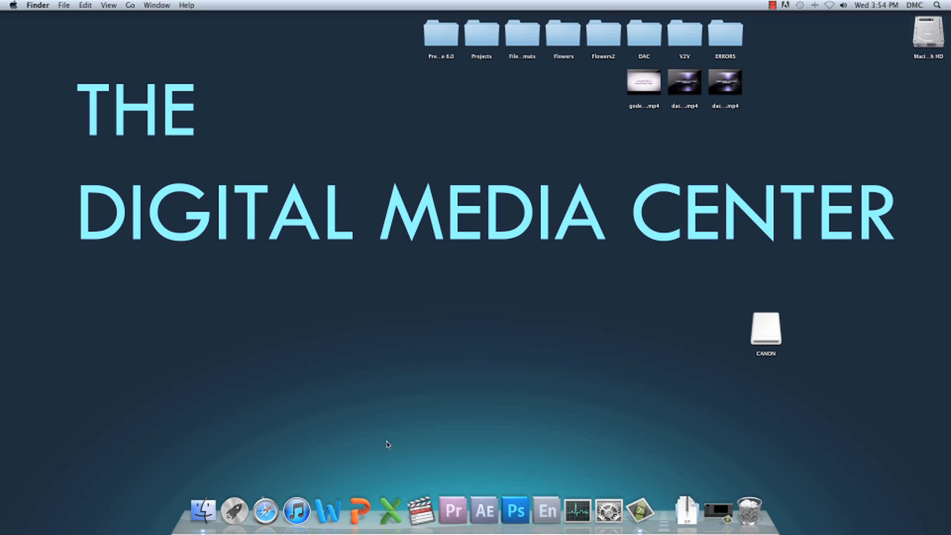
# - Switch to Final Cut Pro, close the open aspeh project and create a new project
pyautogui.click(421, 510)
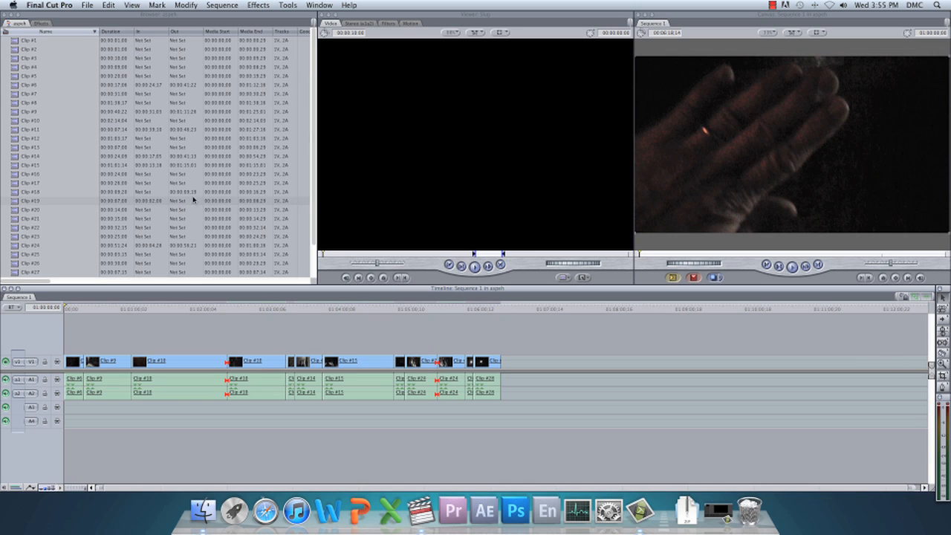
pyautogui.click(87, 5)
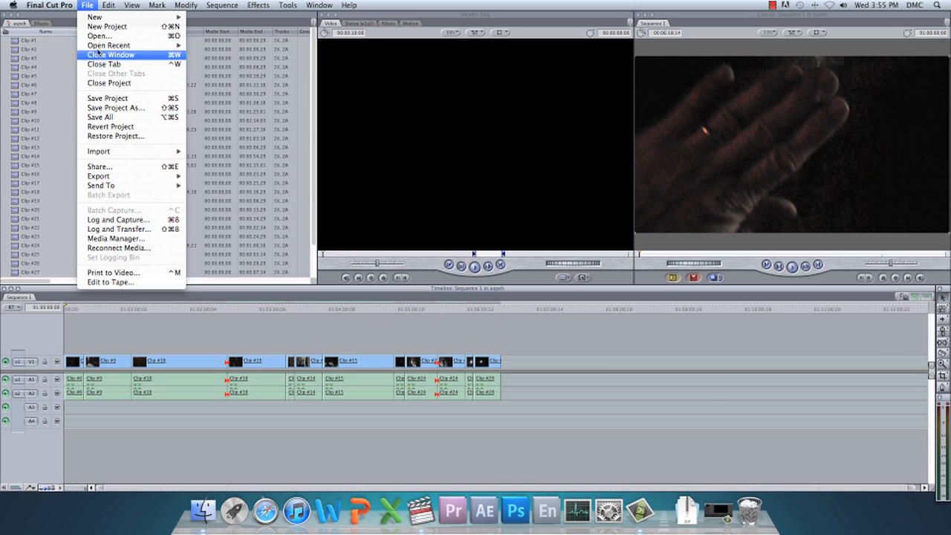
pyautogui.click(104, 84)
pyautogui.click(503, 180)
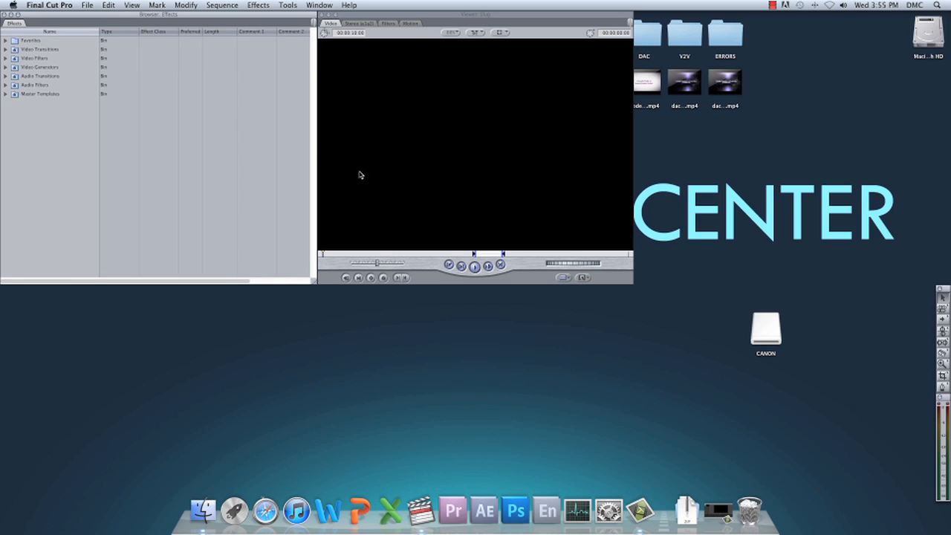
pyautogui.click(95, 8)
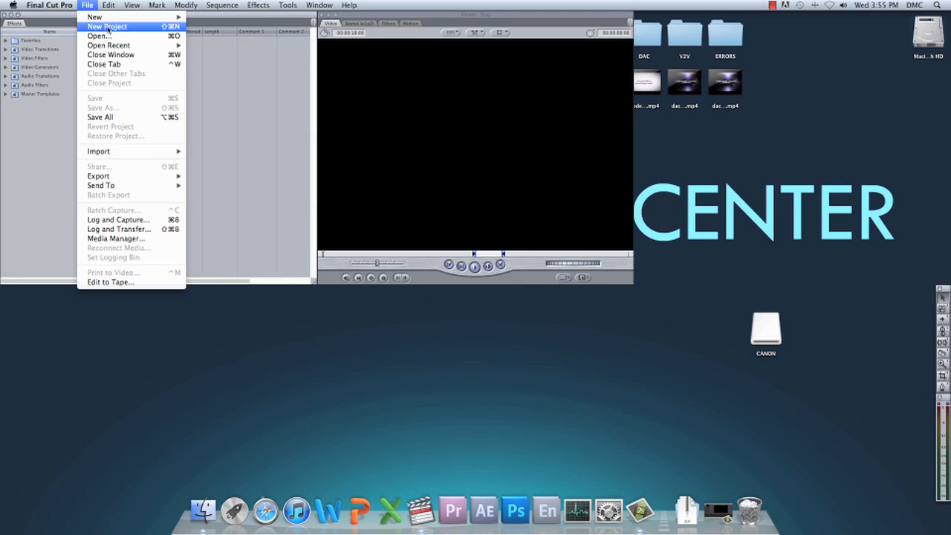
pyautogui.click(108, 28)
# - Set the first scratch disk for capture and render files to the Documents folder in System Settings
pyautogui.click(62, 6)
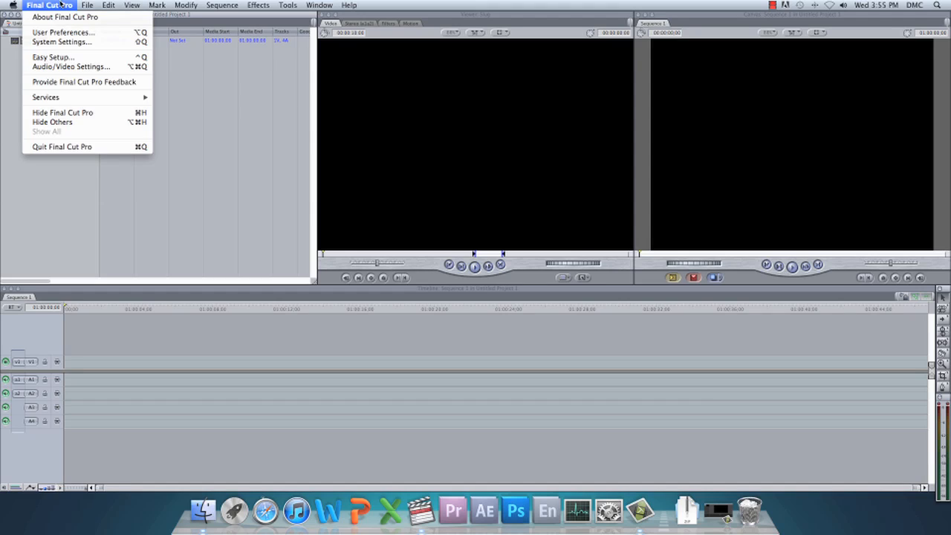
pyautogui.click(59, 43)
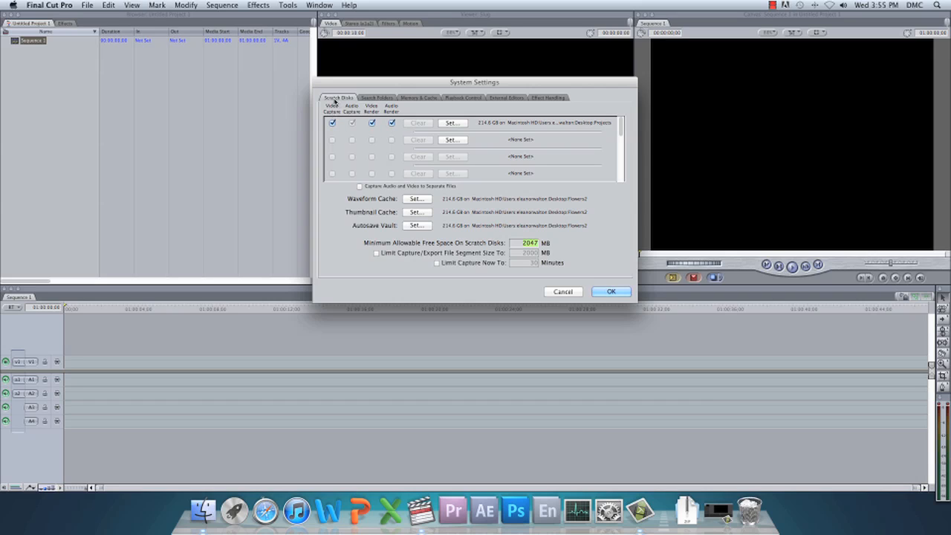
pyautogui.click(452, 123)
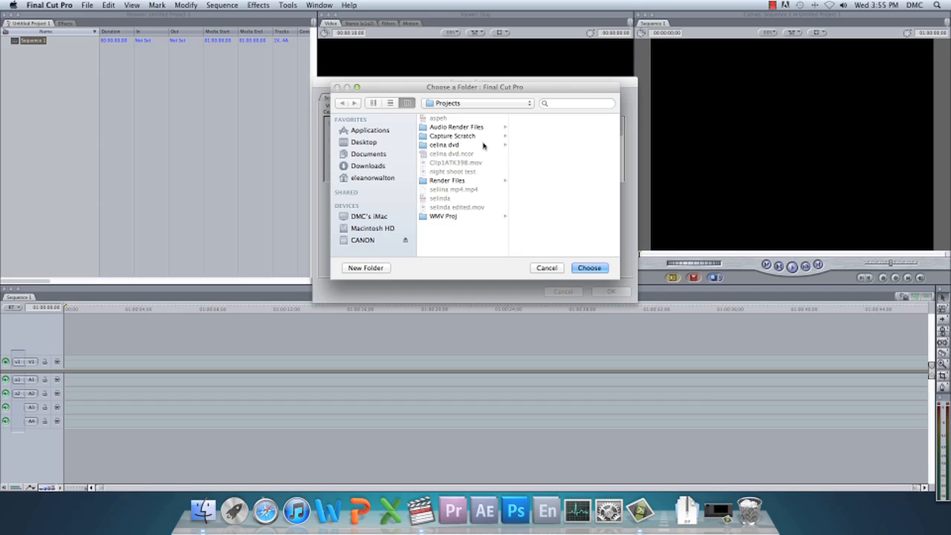
pyautogui.click(371, 156)
pyautogui.click(590, 267)
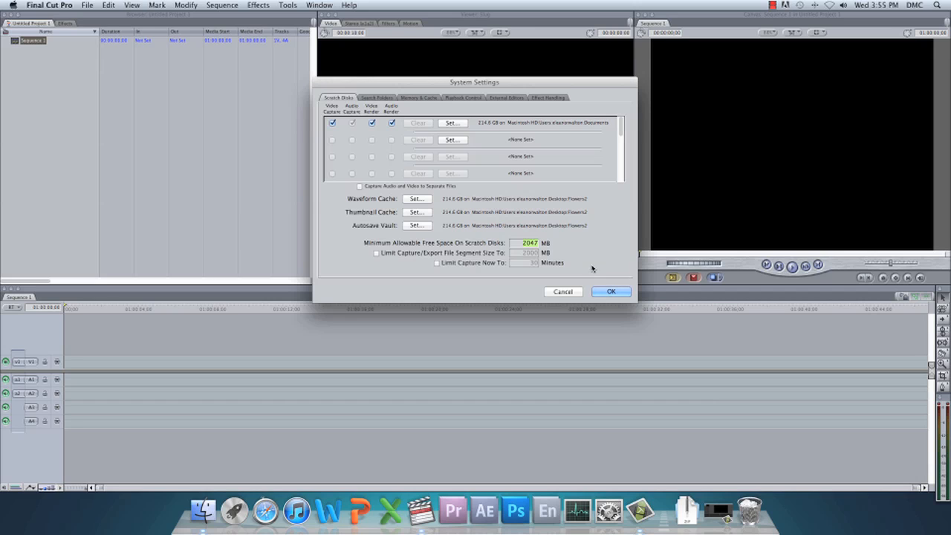
# - Set the Waveform Cache and Thumbnail Cache locations to the Documents folder
pyautogui.click(427, 200)
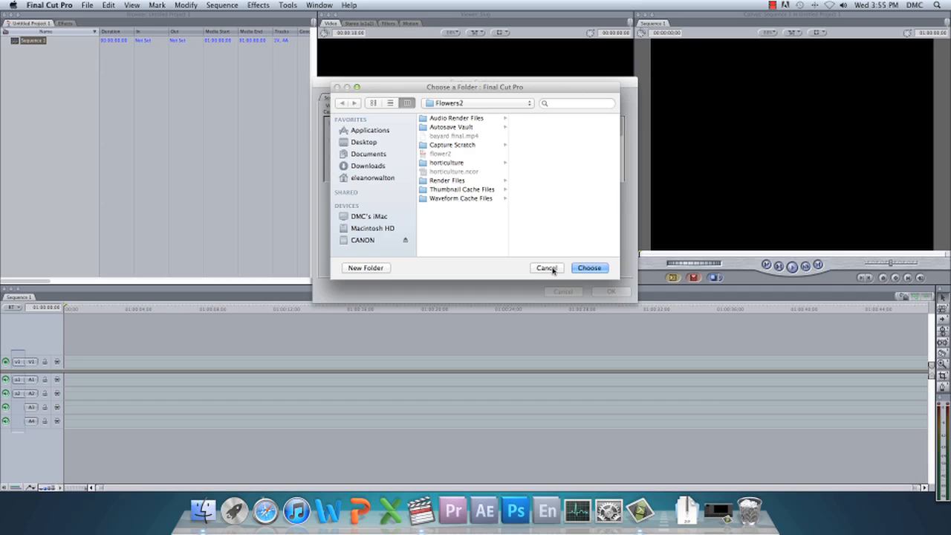
pyautogui.click(367, 148)
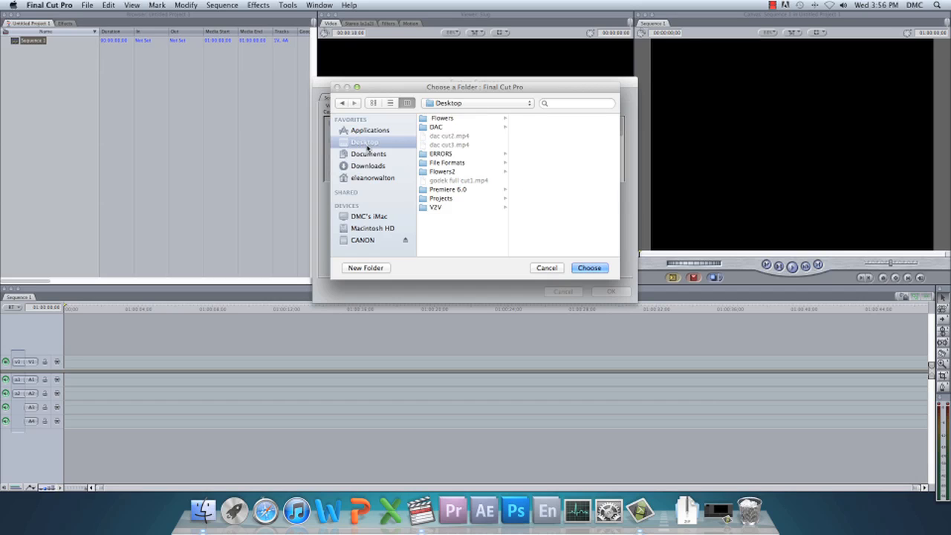
pyautogui.click(368, 154)
pyautogui.press('Escape')
pyautogui.click(427, 216)
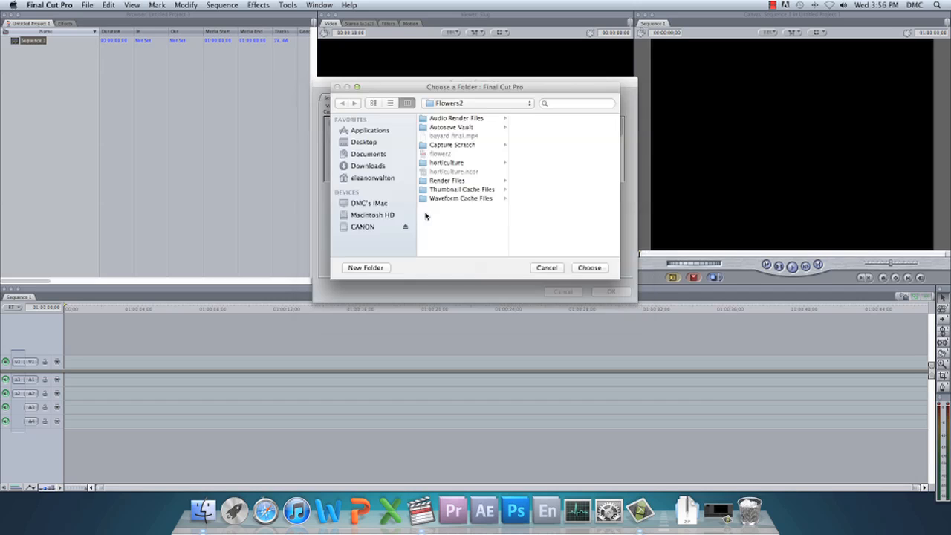
pyautogui.click(374, 154)
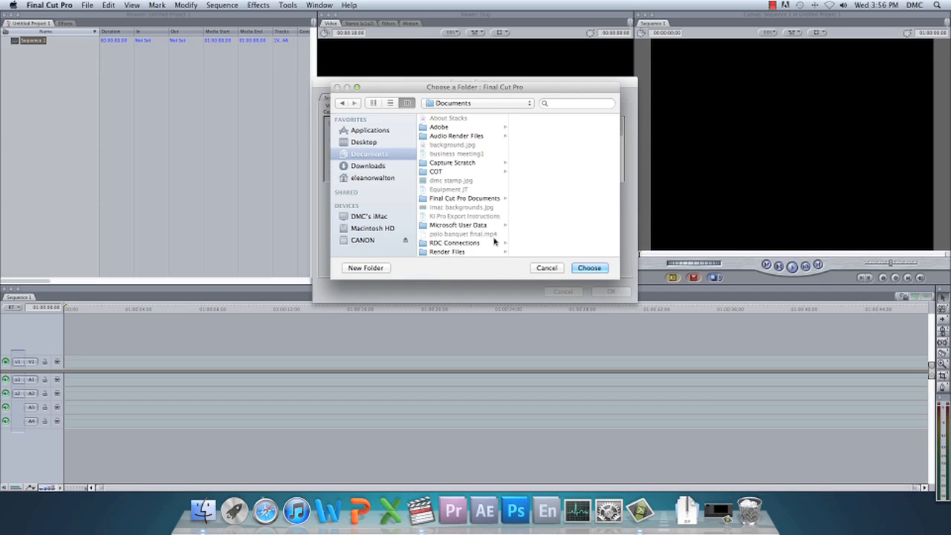
pyautogui.click(579, 270)
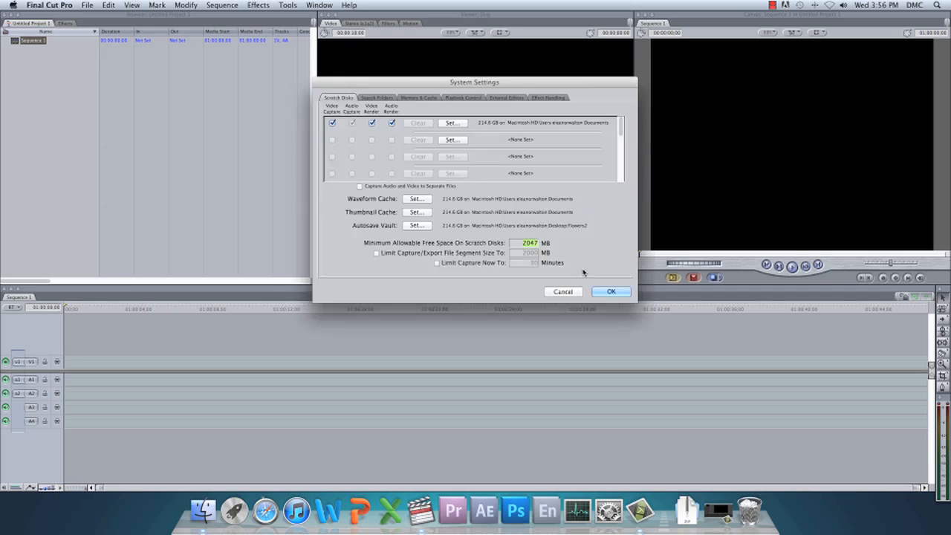
# - Set the Autosave Vault location to the Documents folder and apply the system settings
pyautogui.click(417, 225)
pyautogui.click(372, 154)
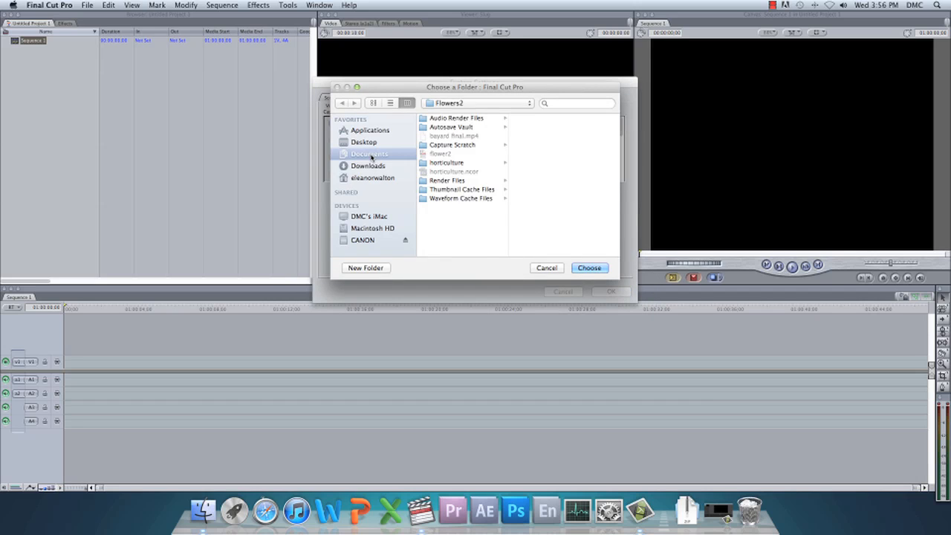
pyautogui.click(590, 268)
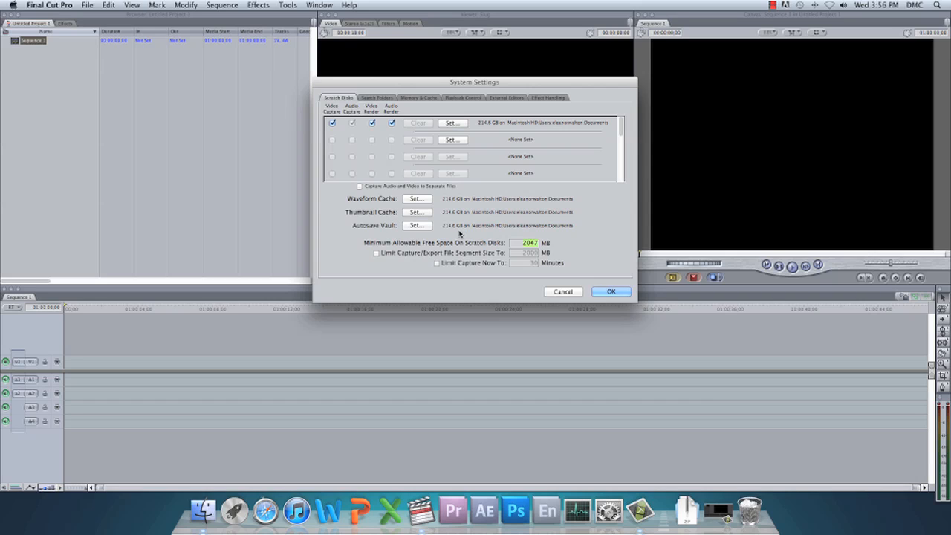
pyautogui.click(611, 292)
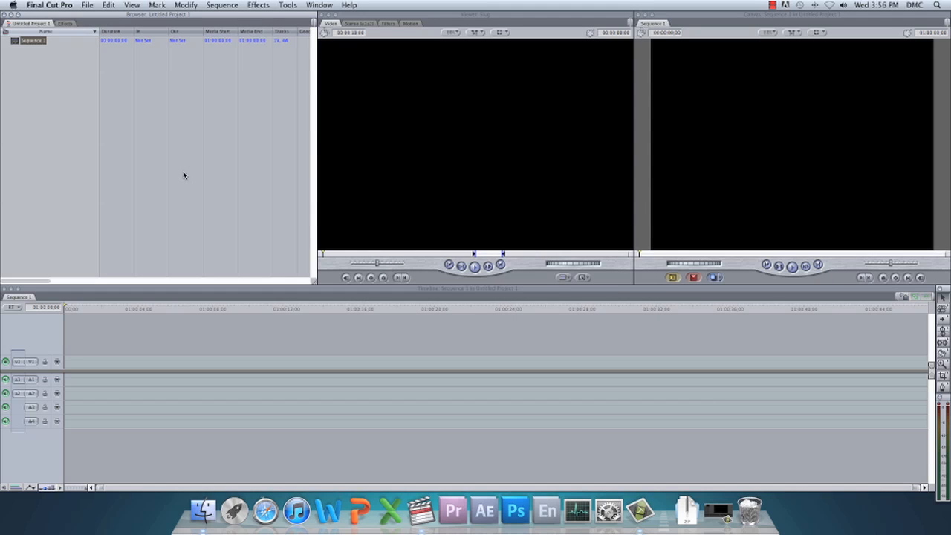
# - Open Log and Transfer and look through the list of clips on the CANON volume
pyautogui.click(92, 5)
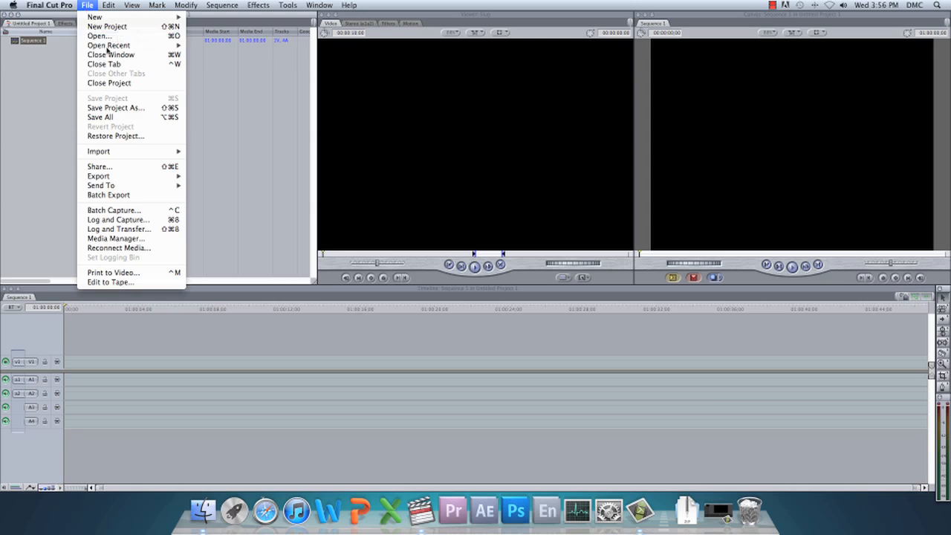
pyautogui.click(152, 236)
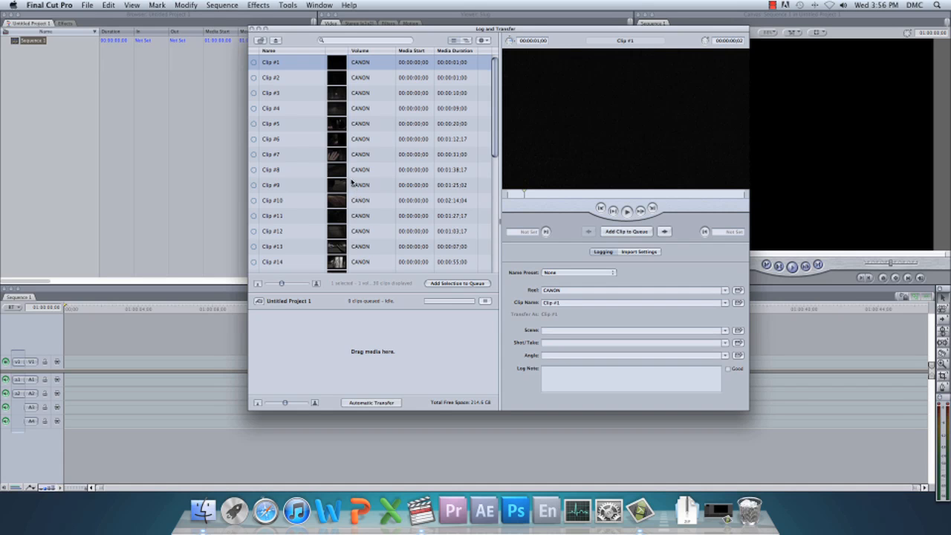
pyautogui.scroll(-5, 366, 180)
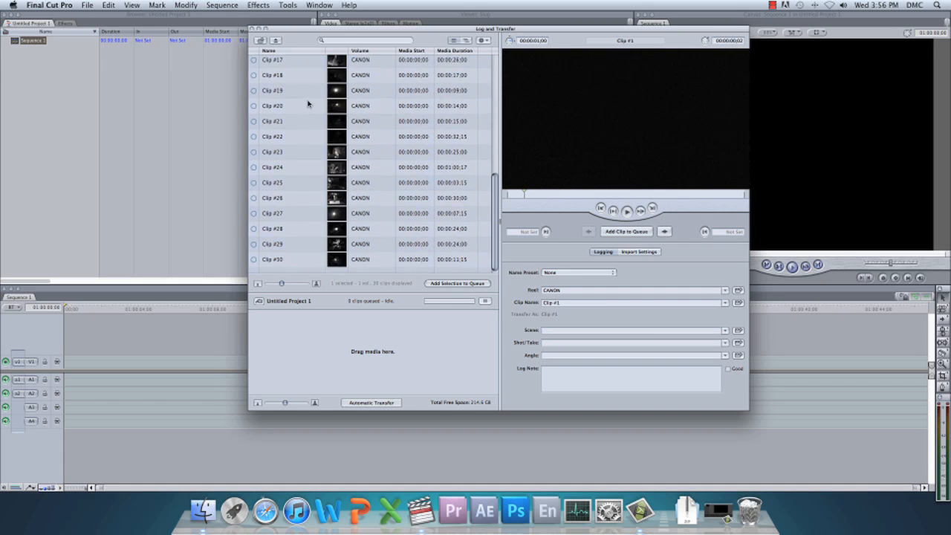
pyautogui.scroll(6, 297, 111)
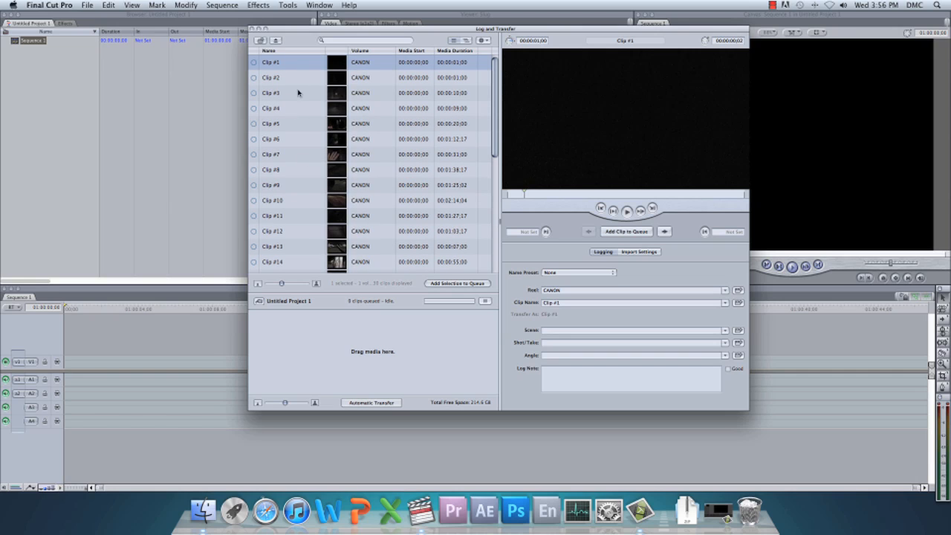
pyautogui.scroll(-8, 327, 119)
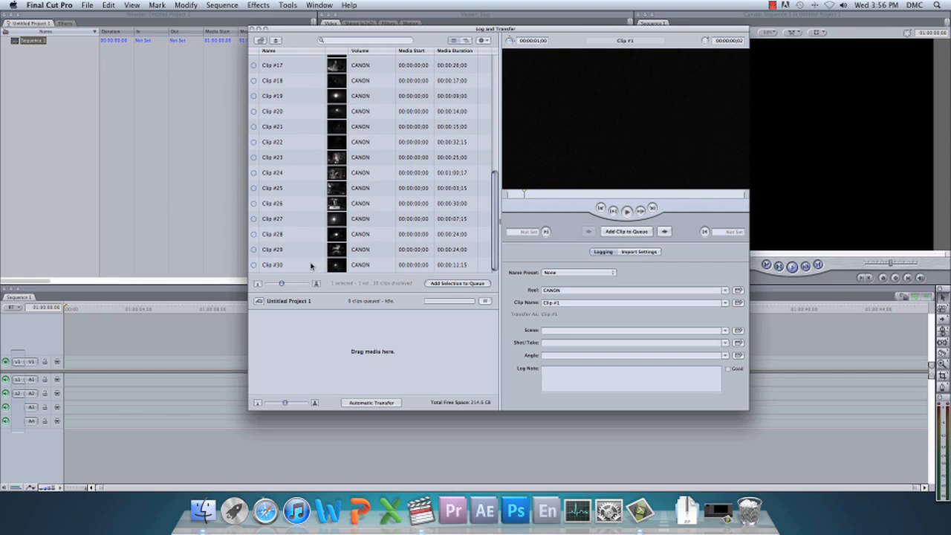
# - Select all clips on the CANON volume and try to add them to the transfer queue
pyautogui.press('super+a')
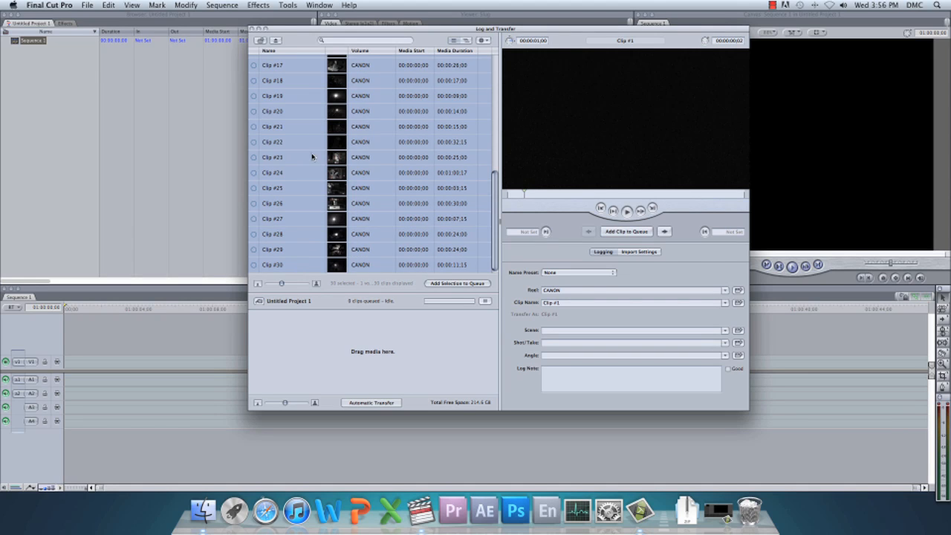
pyautogui.moveTo(307, 158); pyautogui.dragTo(361, 339)
pyautogui.scroll(3, 302, 207)
pyautogui.click(302, 202)
# - Select Clips #10, #13, #15, #16 and #18 together and add them to the transfer queue
pyautogui.scroll(8, 312, 174)
pyautogui.click(304, 131)
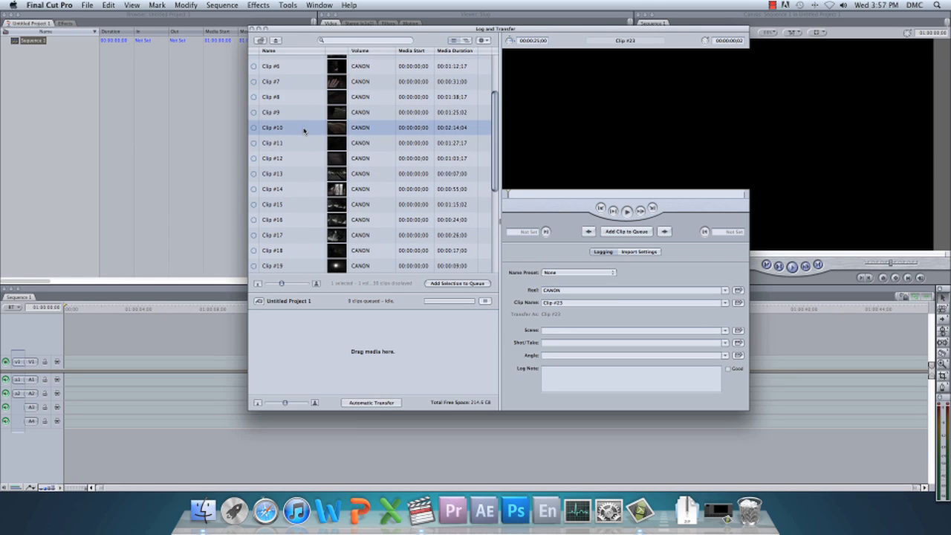
pyautogui.scroll(-1, 301, 141)
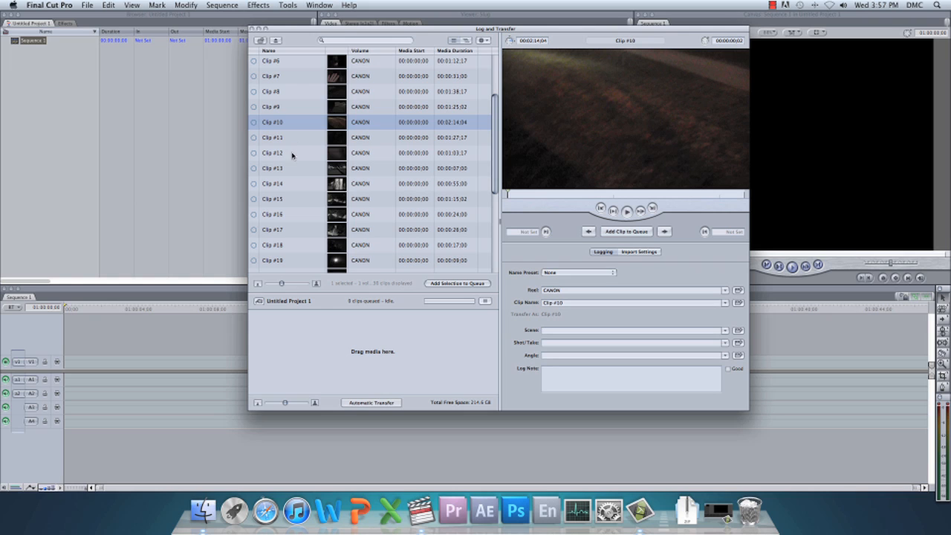
pyautogui.keyDown('super'); pyautogui.click(294, 169); pyautogui.keyUp('super')
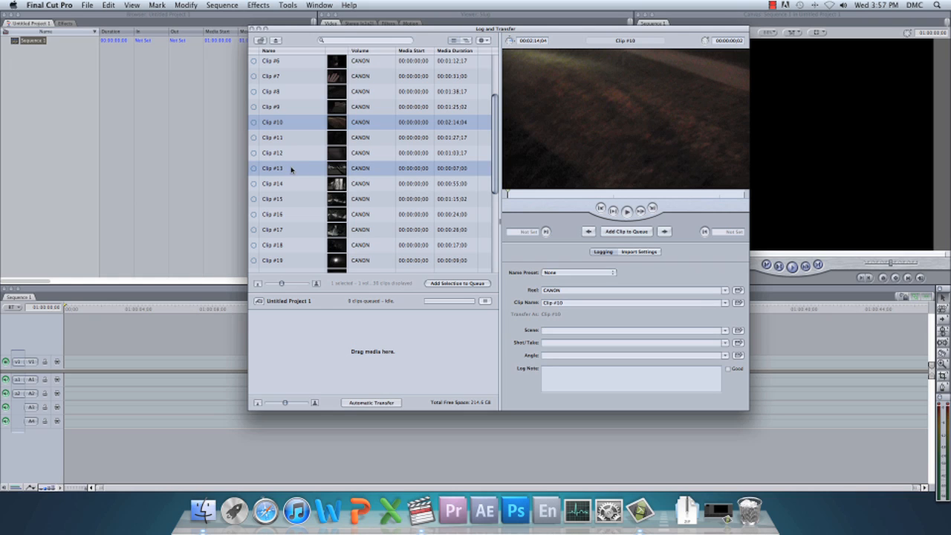
pyautogui.keyDown('super'); pyautogui.click(298, 205); pyautogui.keyUp('super')
pyautogui.keyDown('super'); pyautogui.click(303, 216); pyautogui.keyUp('super')
pyautogui.keyDown('super'); pyautogui.click(304, 245); pyautogui.keyUp('super')
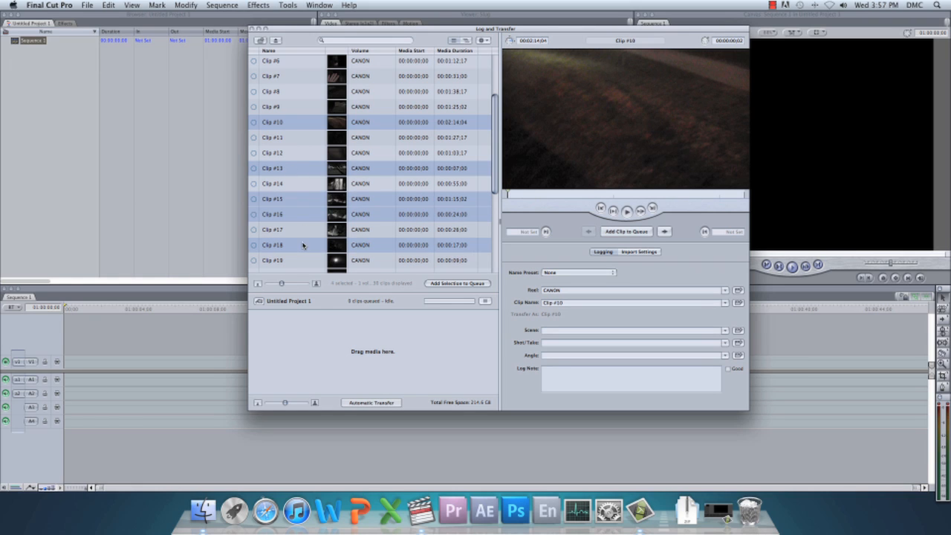
pyautogui.moveTo(297, 203); pyautogui.dragTo(358, 346)
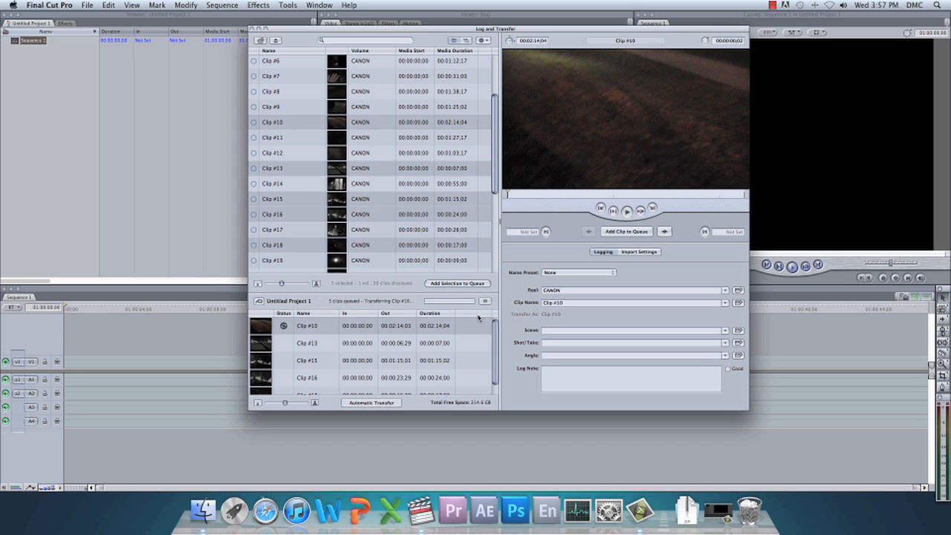